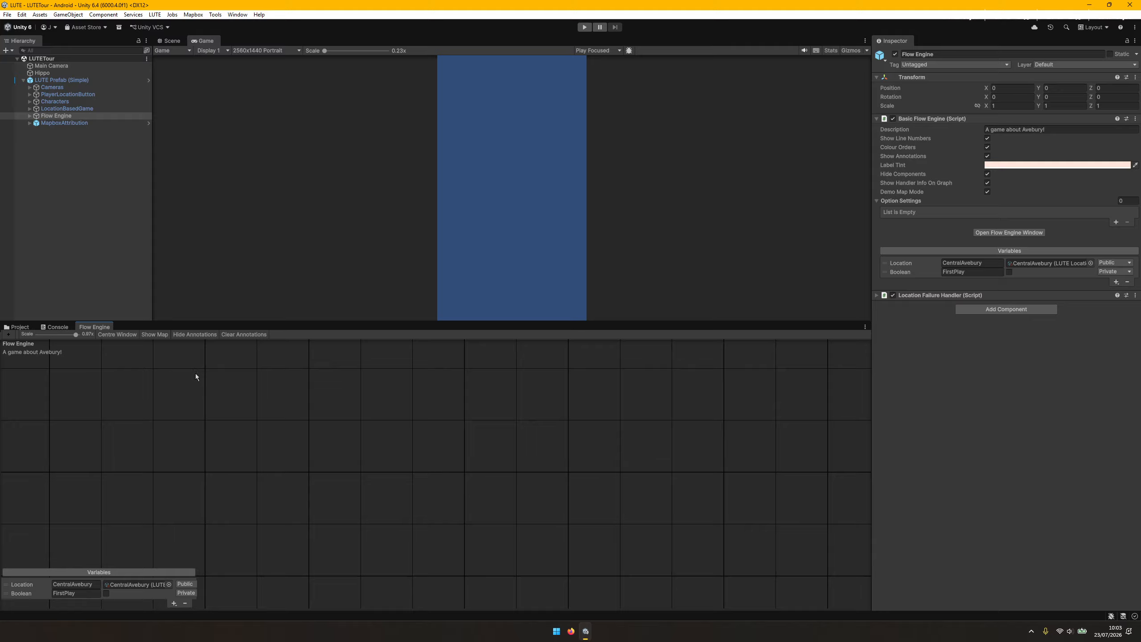
Show the LUTE map, add a location named Test Location near the central Avebury road junction, and close the map
left_click_drag(490, 502, 223, 390)
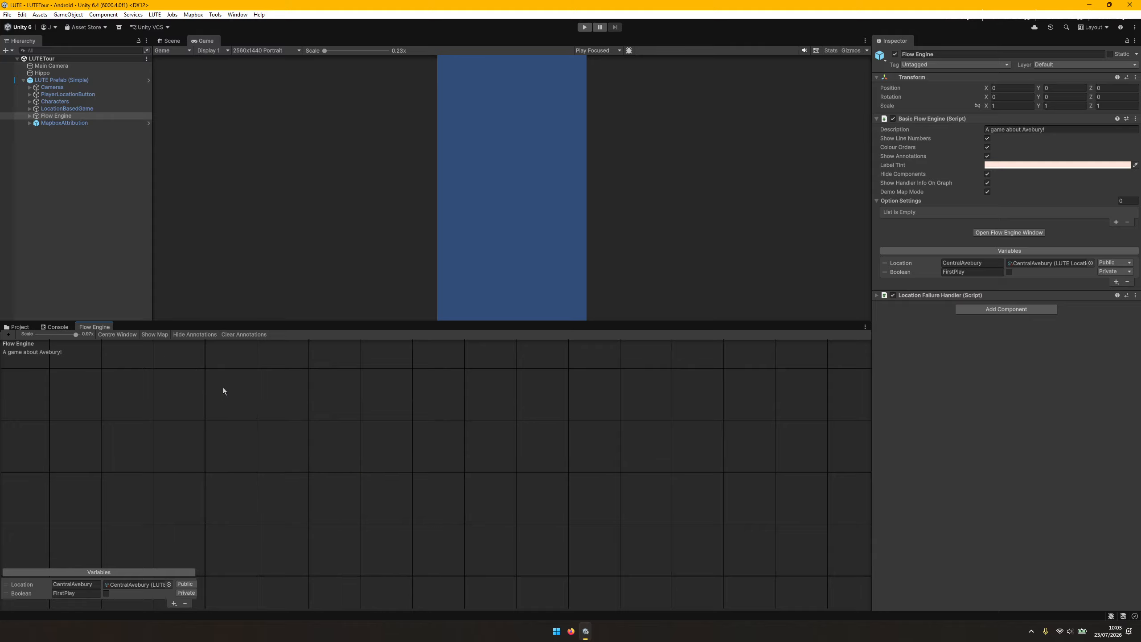
left_click(153, 335)
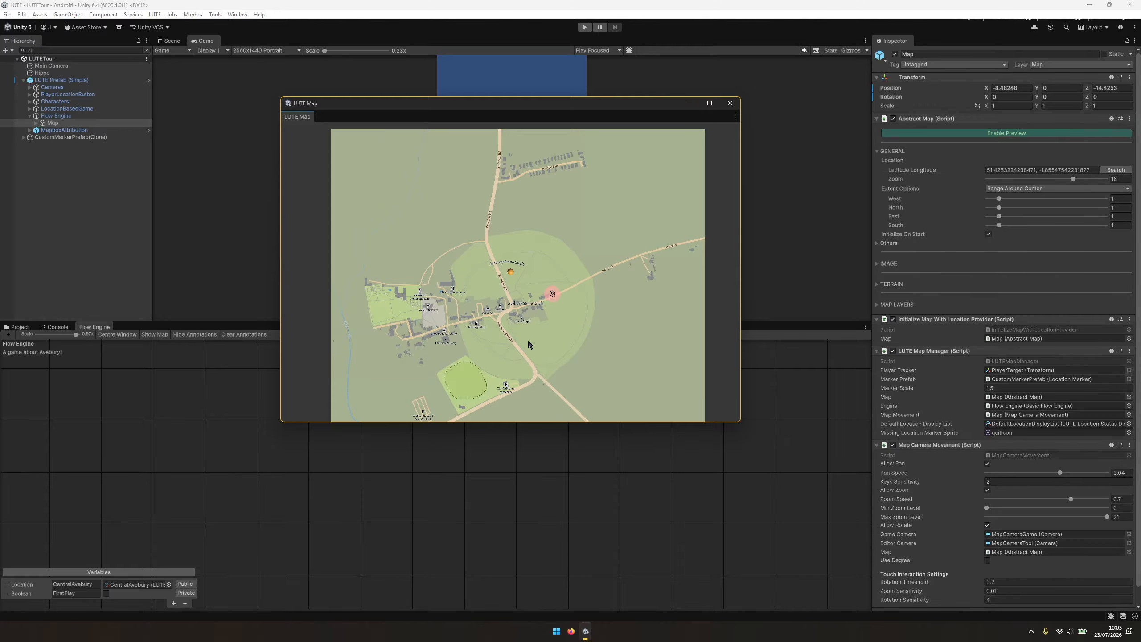
left_click_drag(501, 356, 570, 296)
scroll(522, 286, "up", 2)
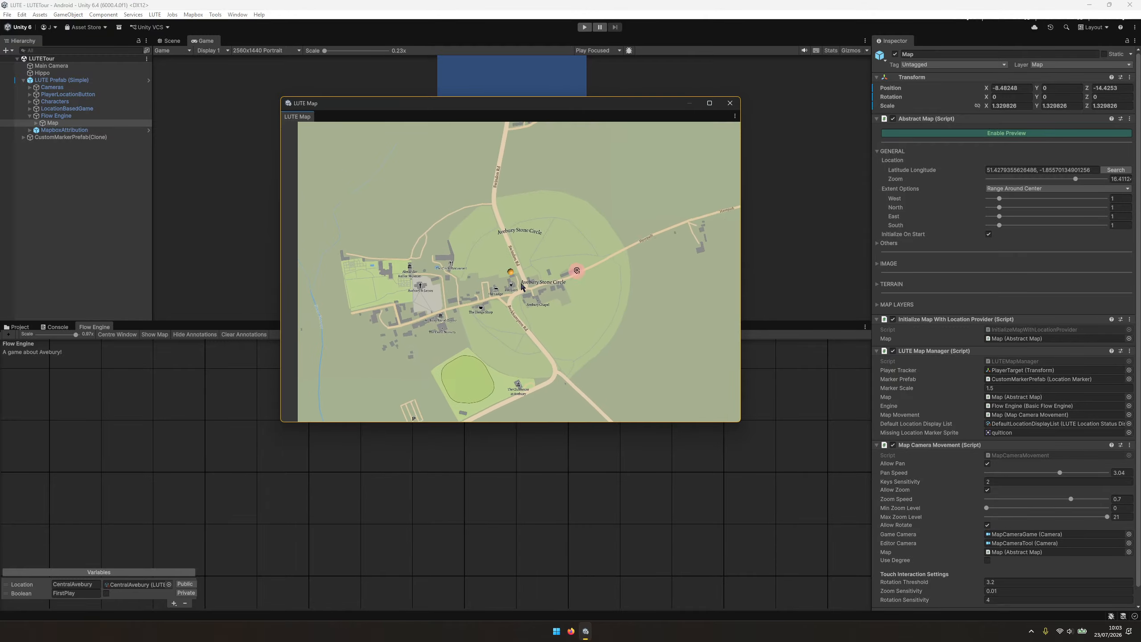
scroll(522, 286, "up", 2)
left_click_drag(517, 316, 546, 354)
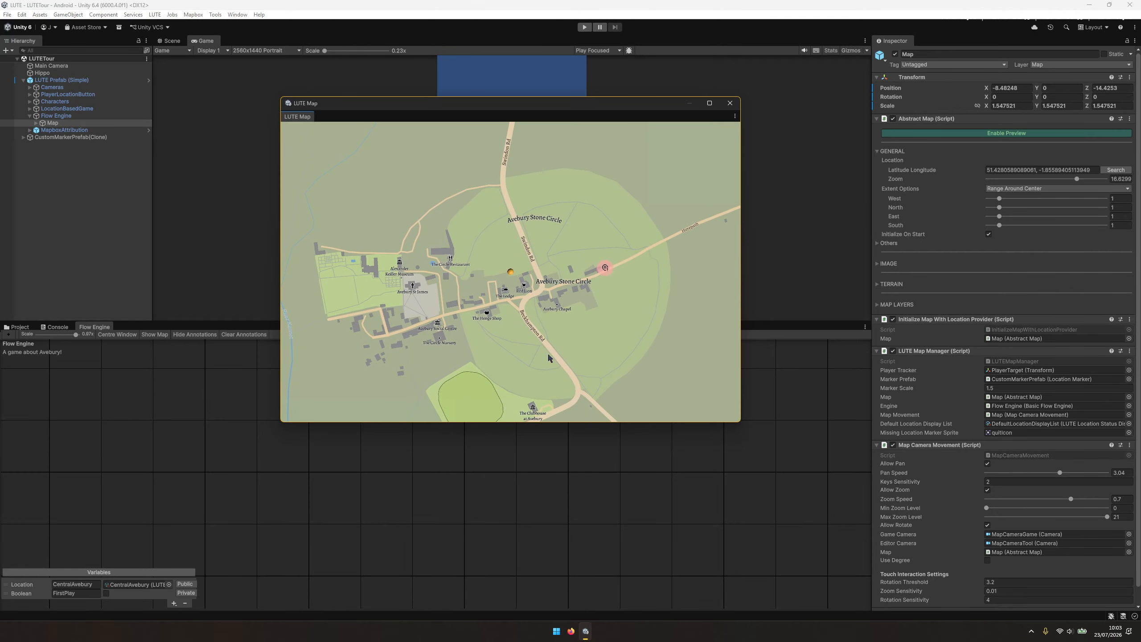
left_click(524, 291)
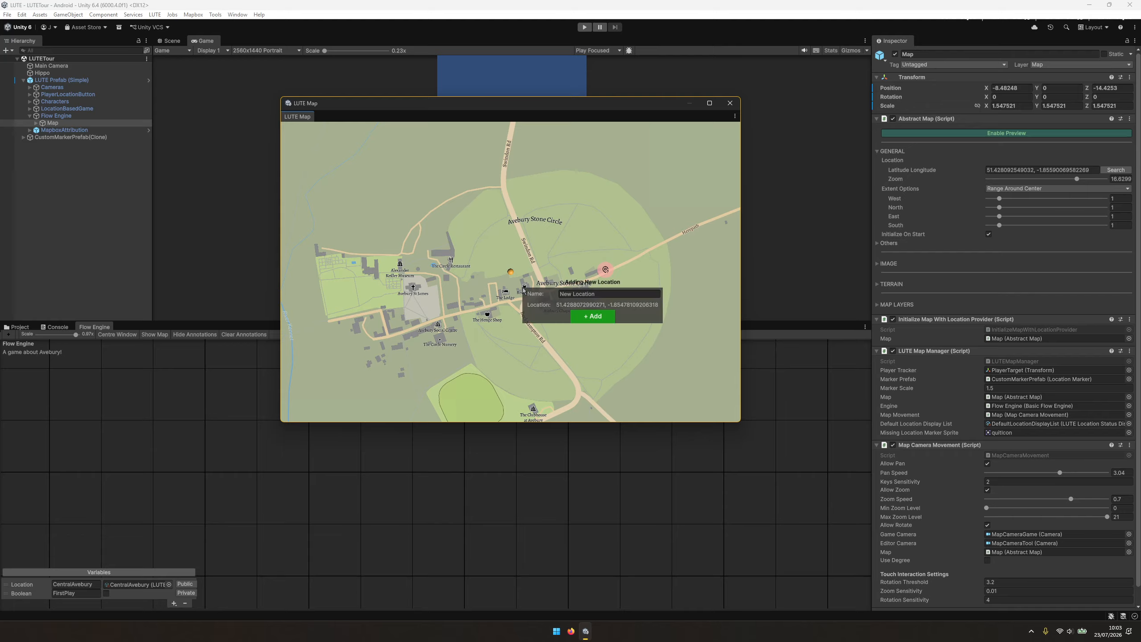
left_click(603, 294)
type("Test Location")
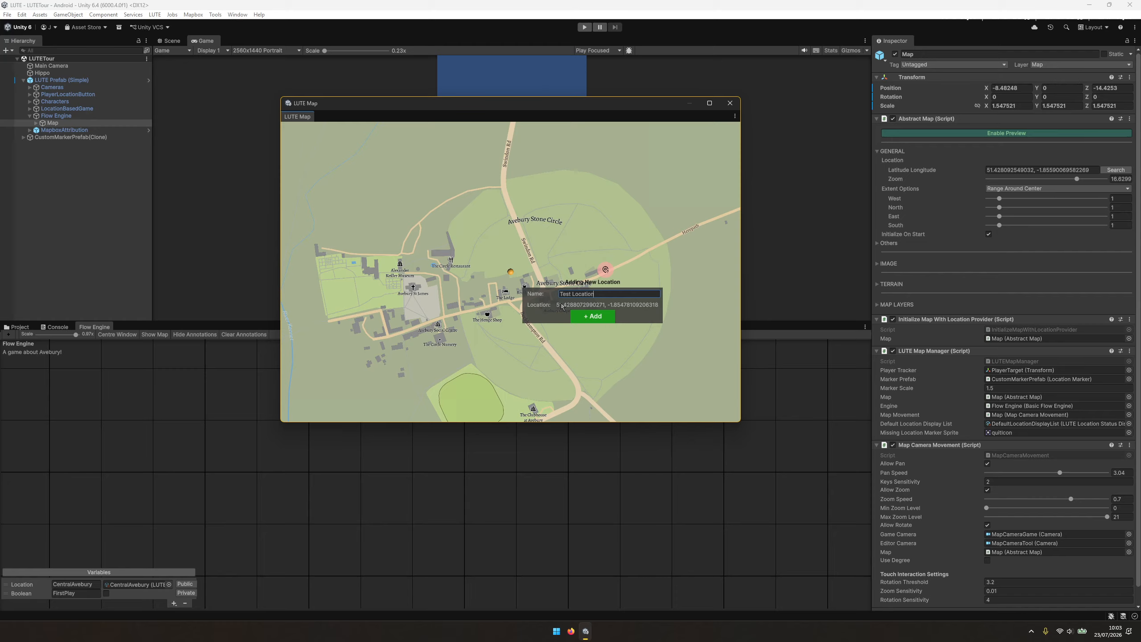
left_click(603, 317)
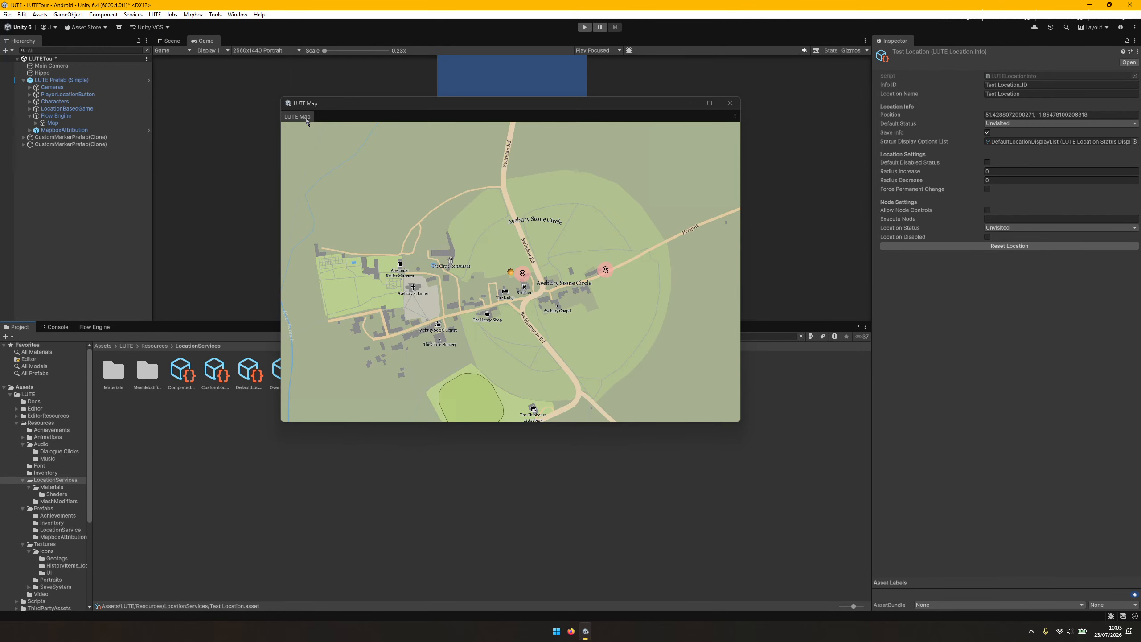
middle_click(307, 119)
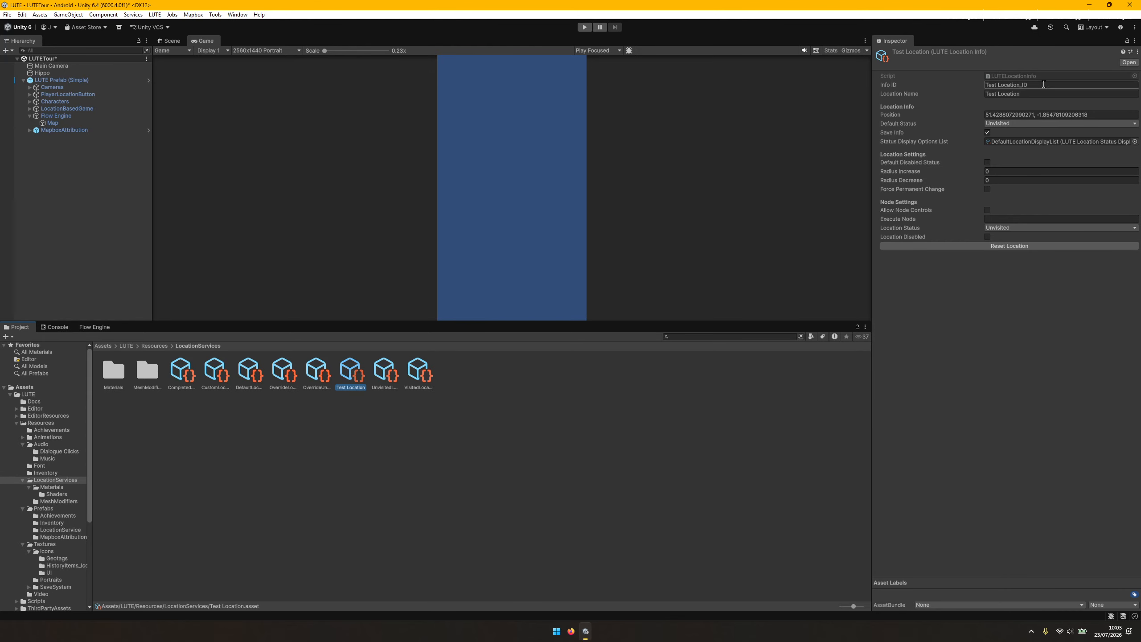
Review the new Test Location asset's ID, name, position, default status and radius settings
left_click(1043, 84)
left_click(1042, 94)
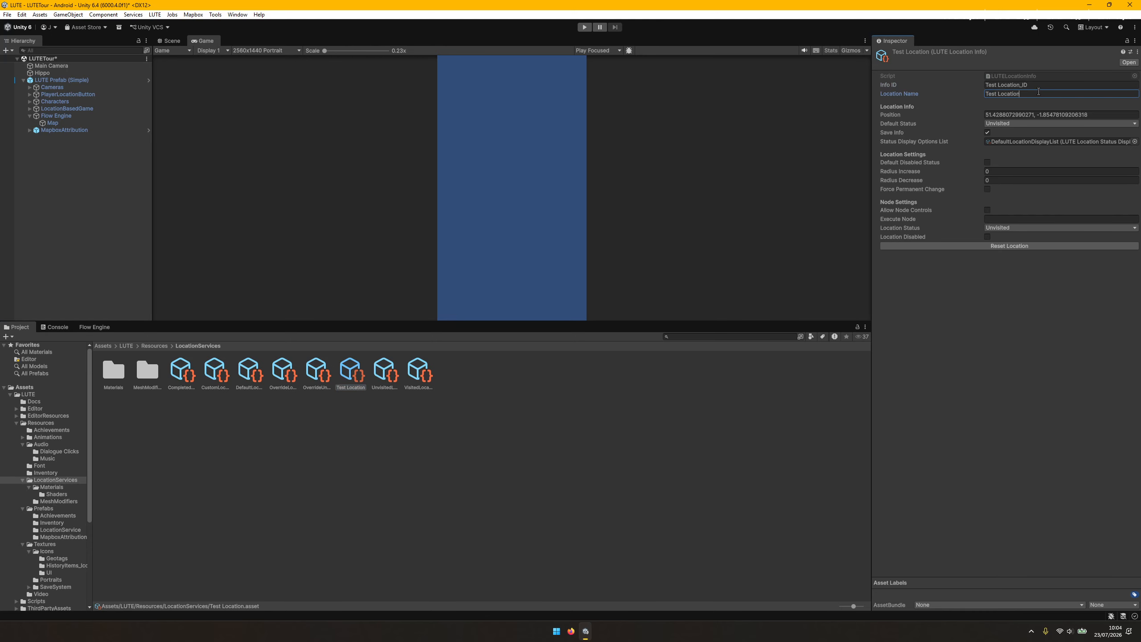
key("Tab")
left_click(1111, 114)
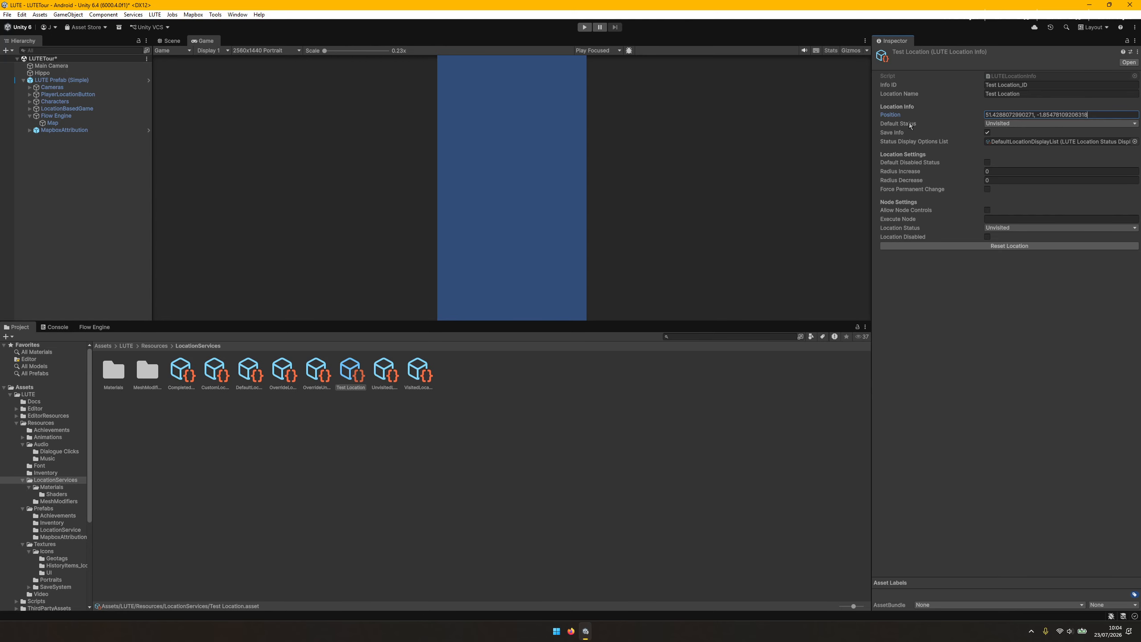
left_click(1006, 123)
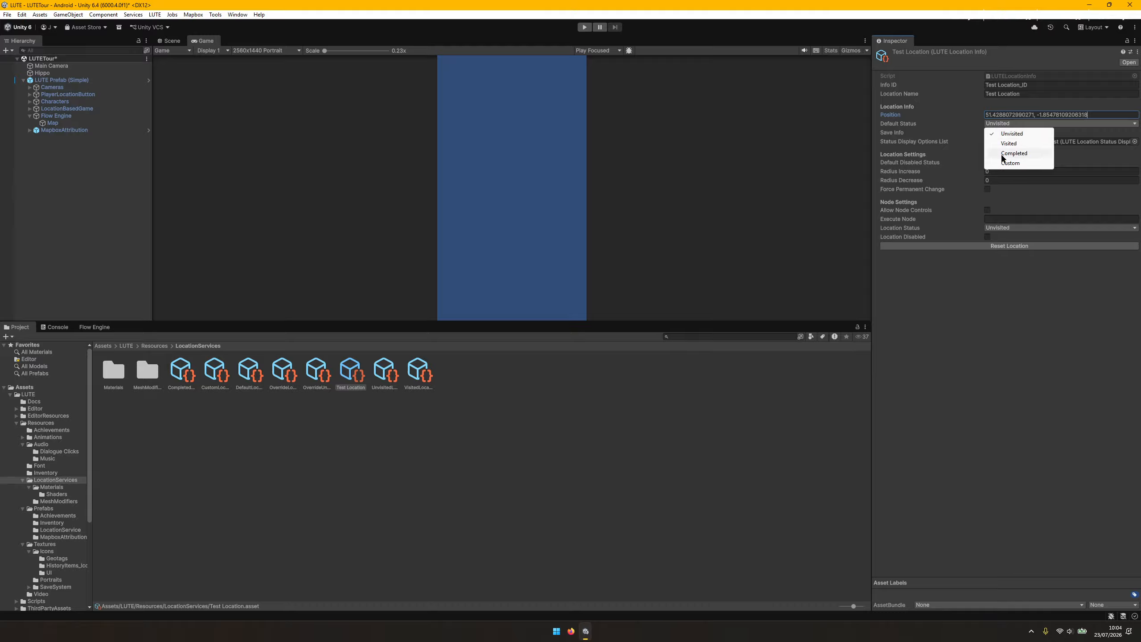
left_click(1013, 134)
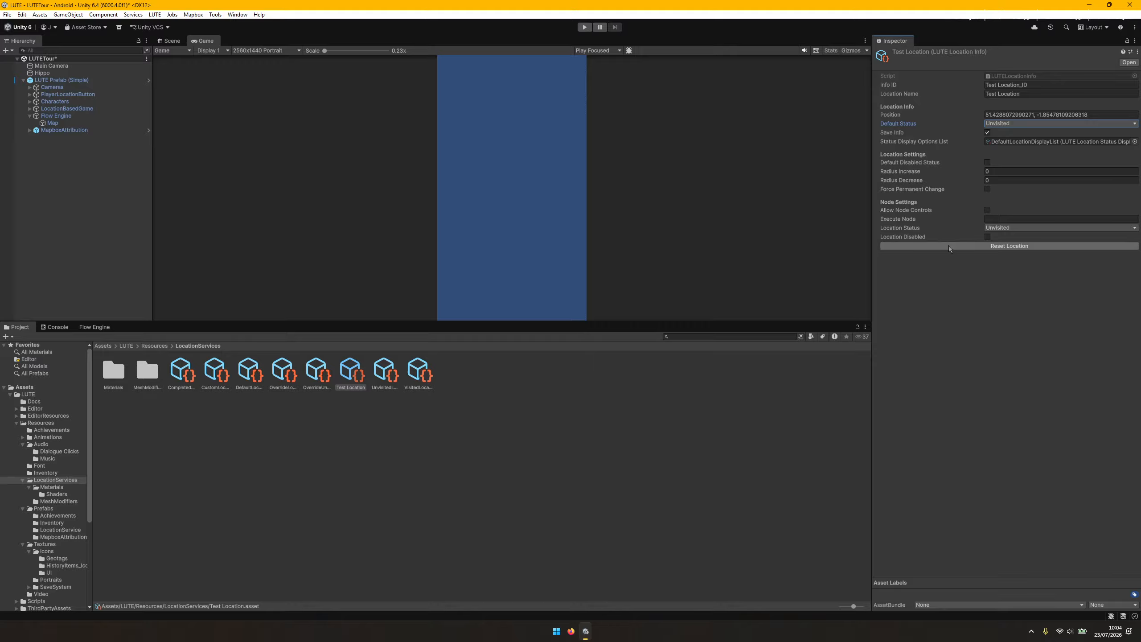
left_click(995, 171)
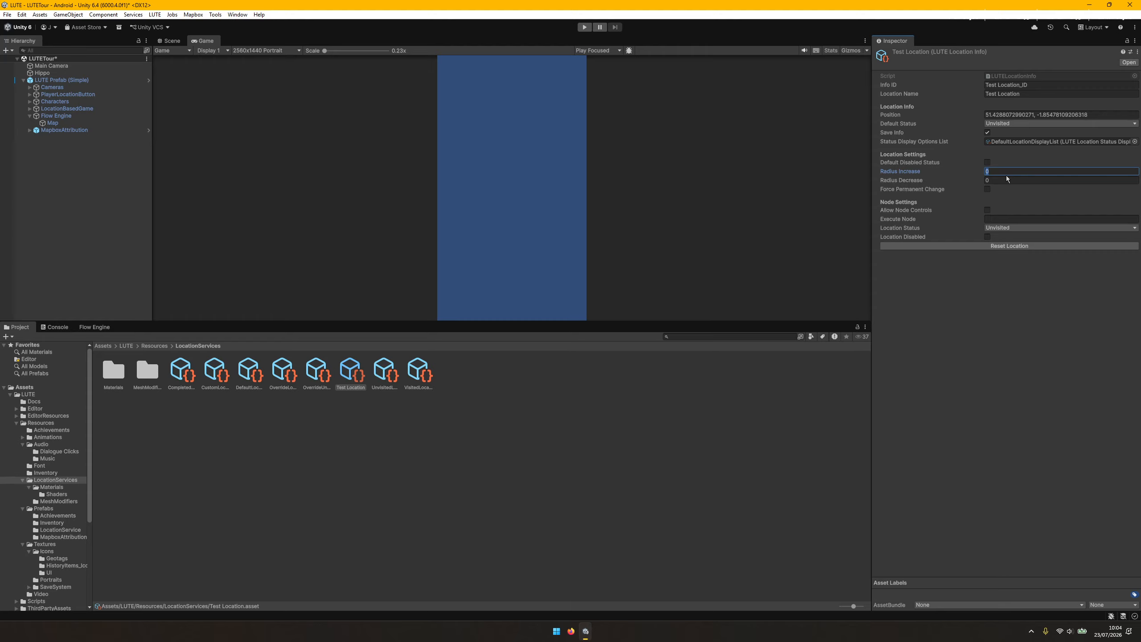
Inspect the TestLocation variable on the Flow Engine object and the location asset it references
left_click(347, 378)
left_click(85, 116)
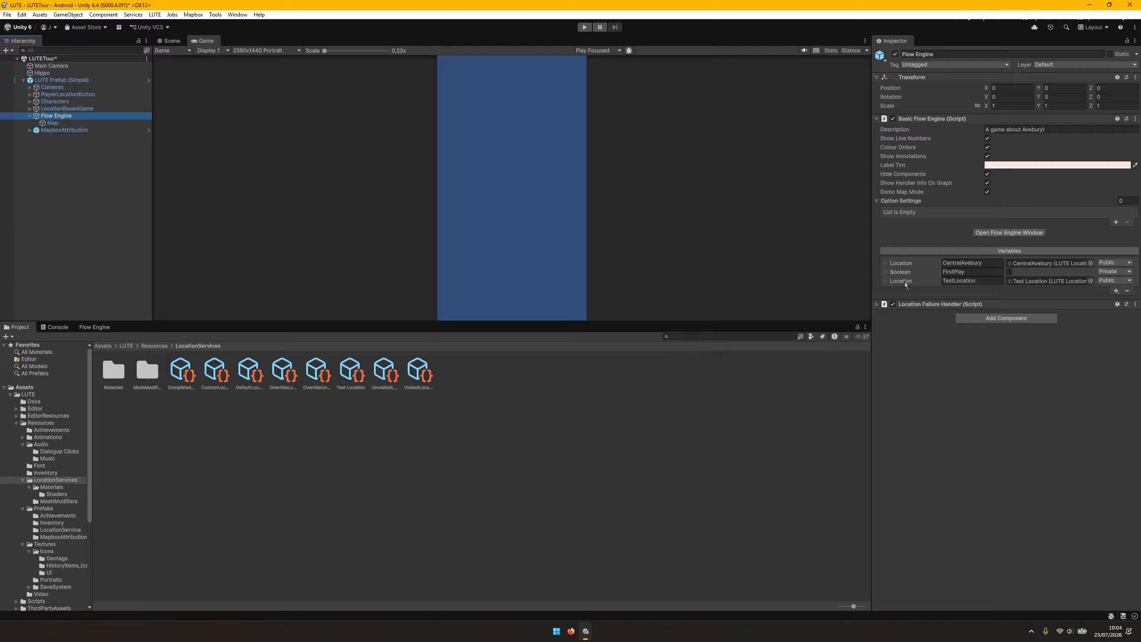
left_click(987, 283)
left_click(989, 284)
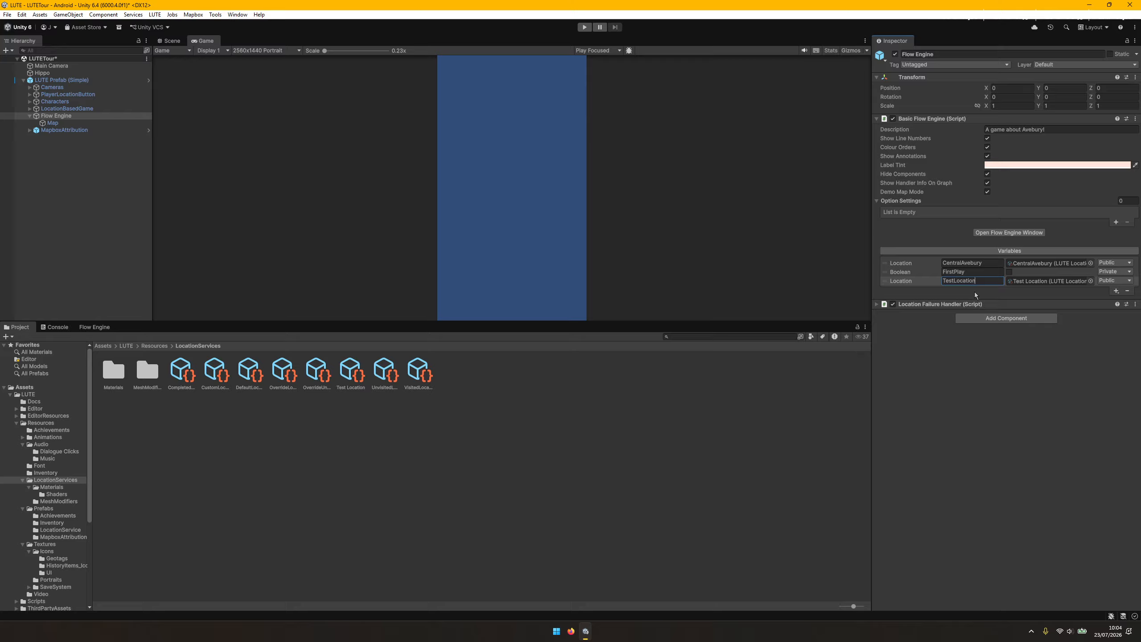
left_click(1031, 286)
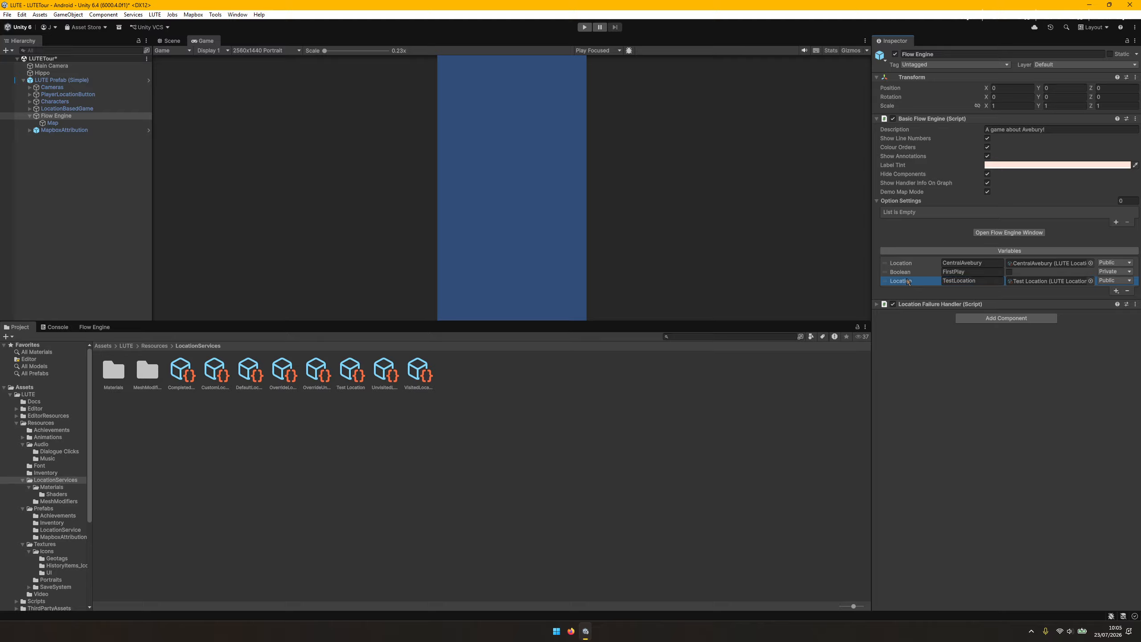
left_click(1042, 281)
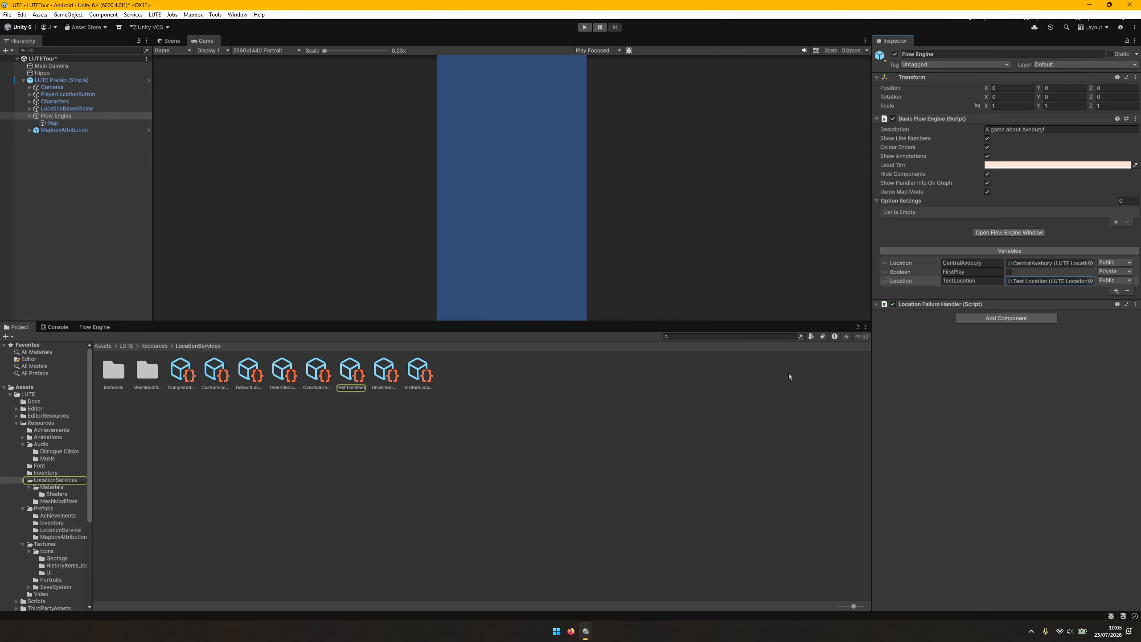
double_click(1033, 281)
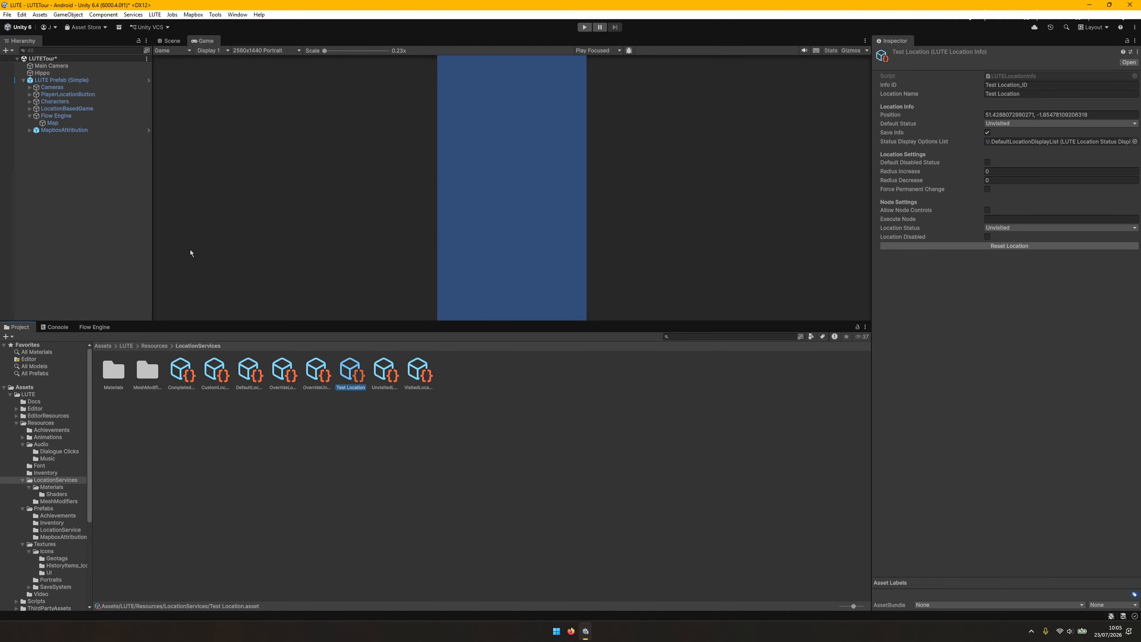
left_click(54, 116)
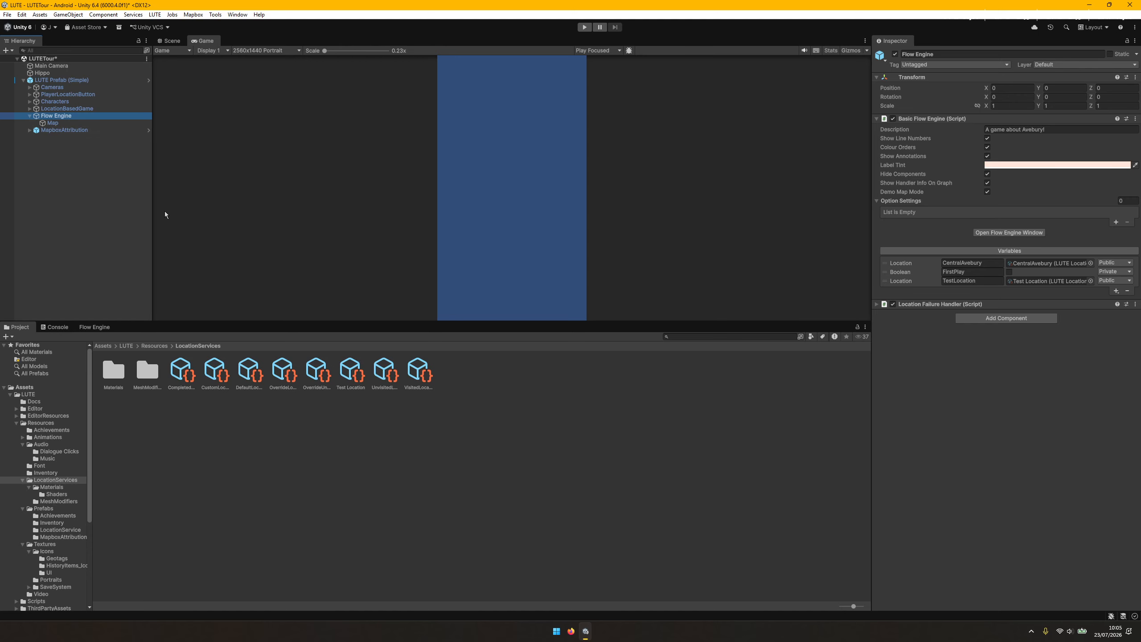
Create a LUTE Location Information asset named Test Location 2 in the LocationServices folder
left_click(279, 420)
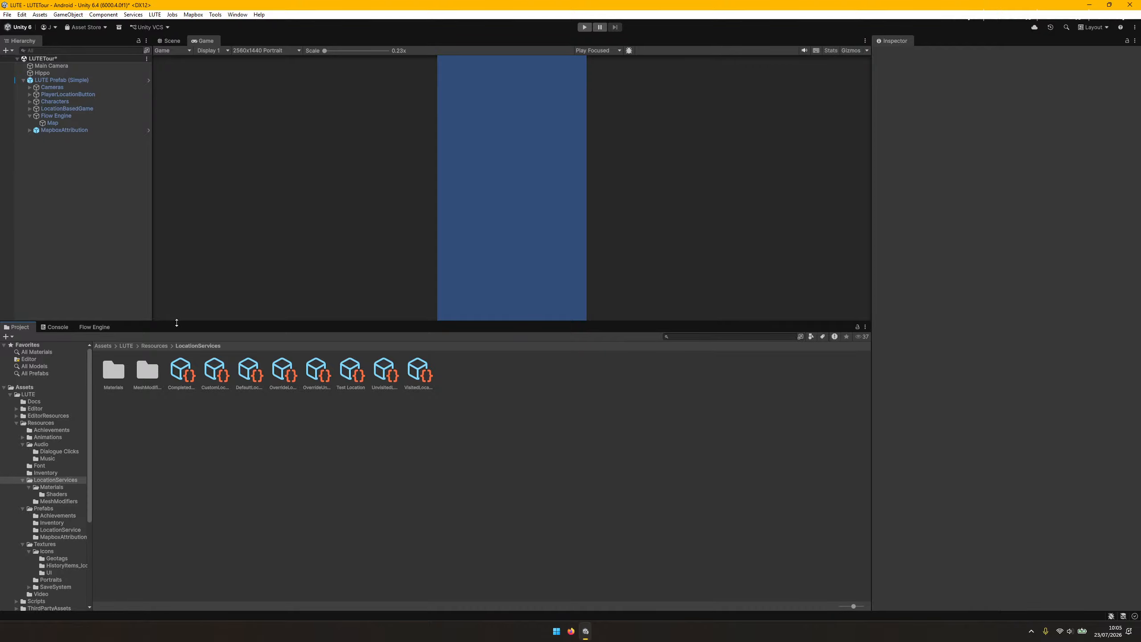
left_click_drag(176, 323, 183, 314)
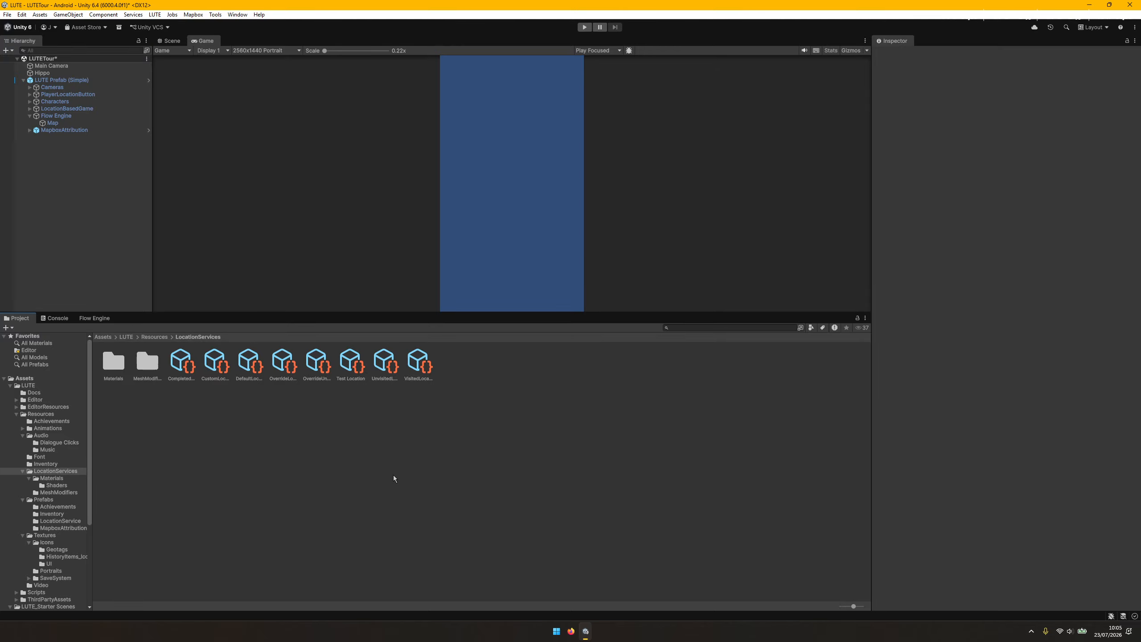
right_click(312, 422)
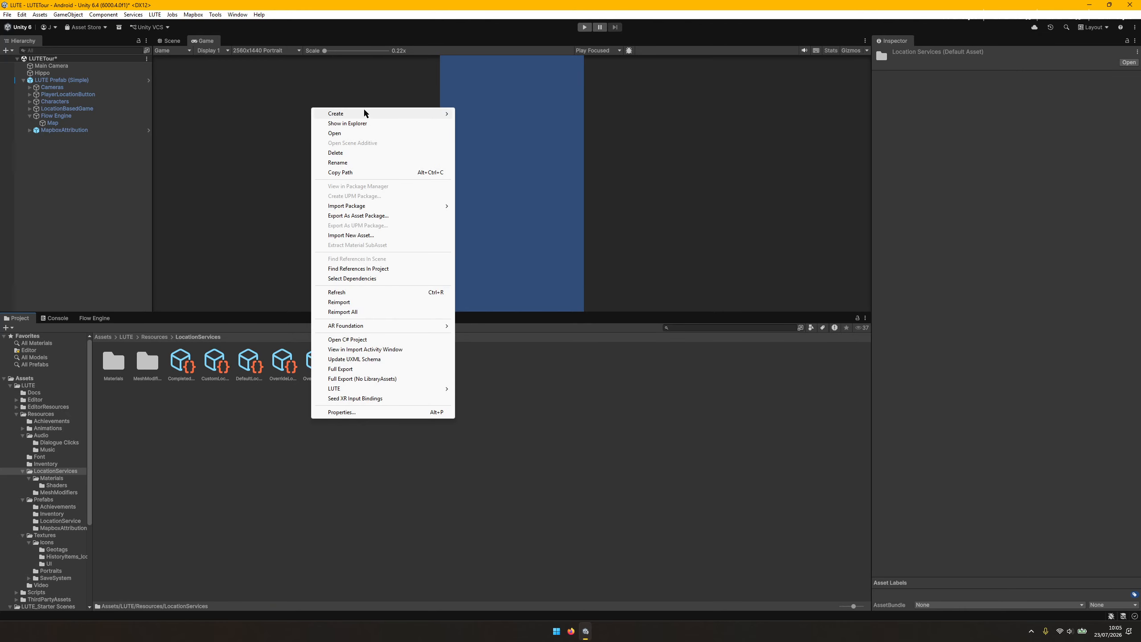
mouse_move(364, 113)
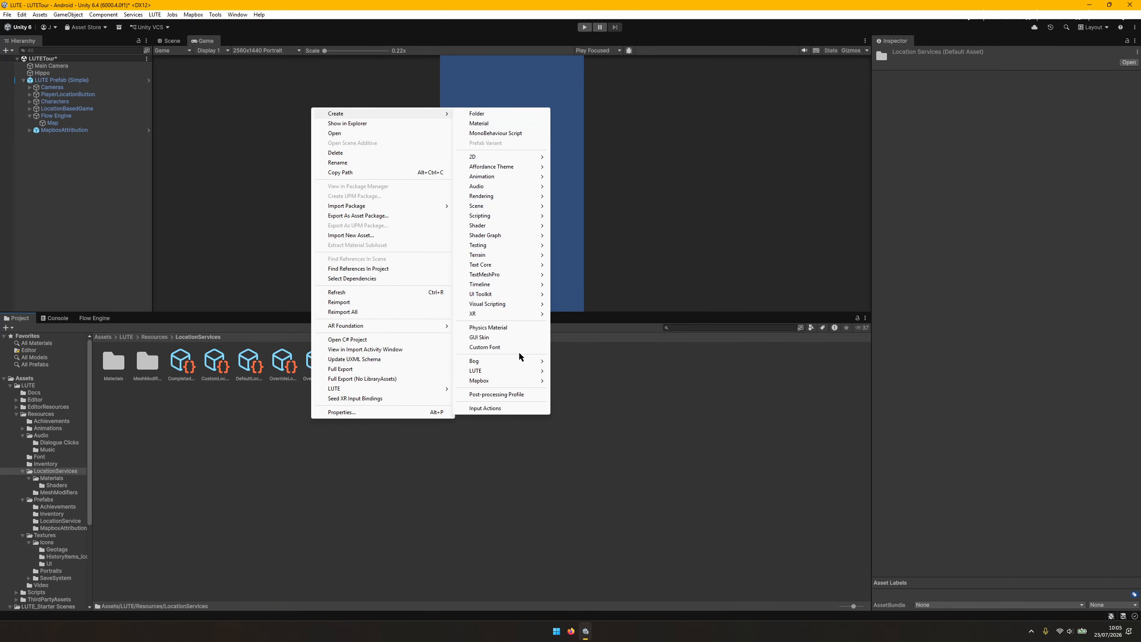
mouse_move(534, 371)
mouse_move(584, 371)
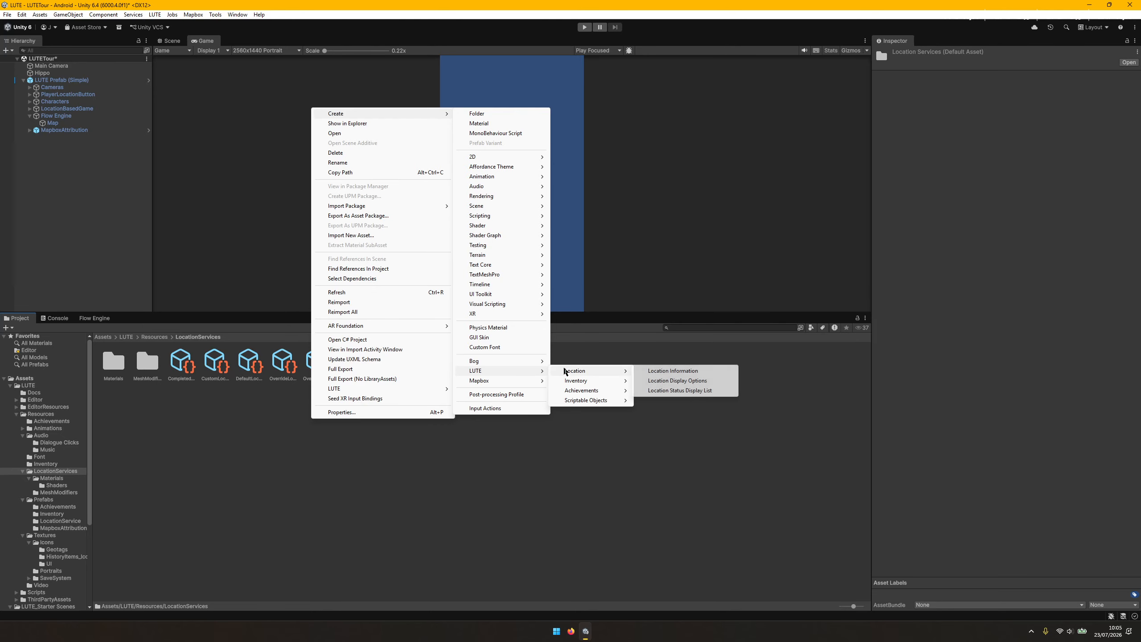
left_click(713, 374)
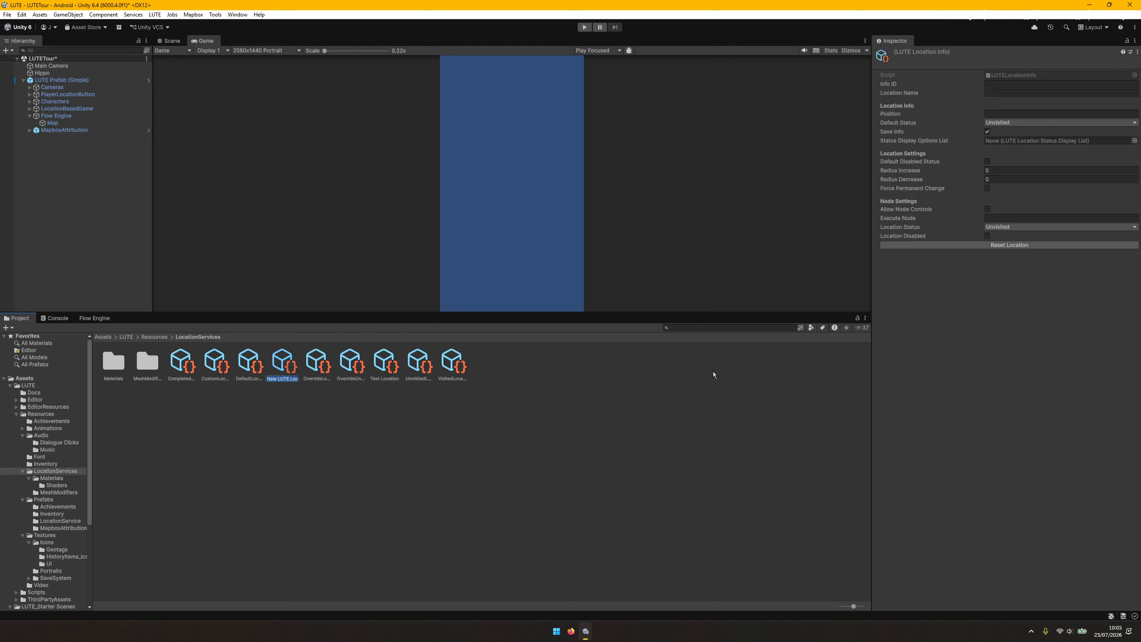
type("Te")
type("st Location 2")
key("Return")
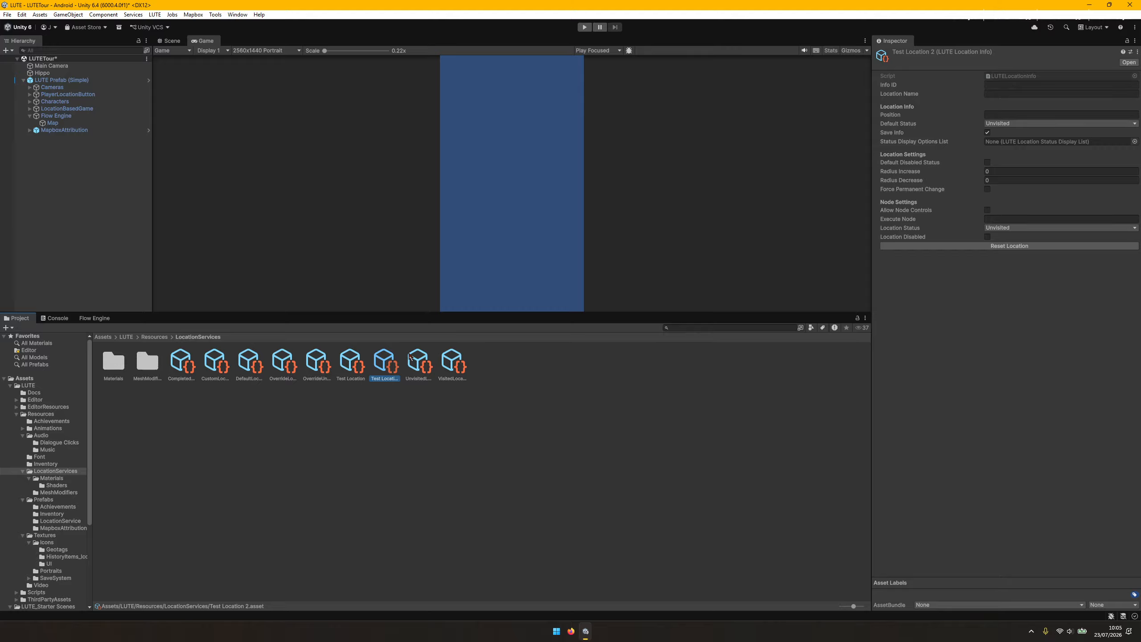
Set Test Location 2's Info ID to TestLocation2 and its Location Name to Test Location 2
left_click(360, 366)
left_click(385, 365)
left_click(1016, 84)
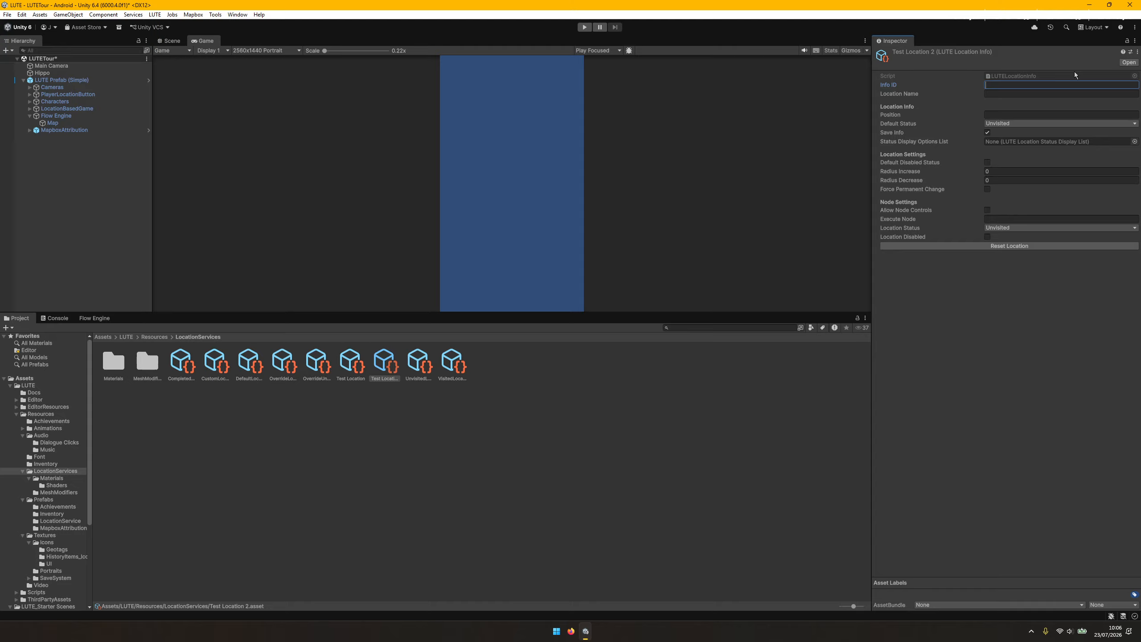
type("TestLocation2")
key("Tab")
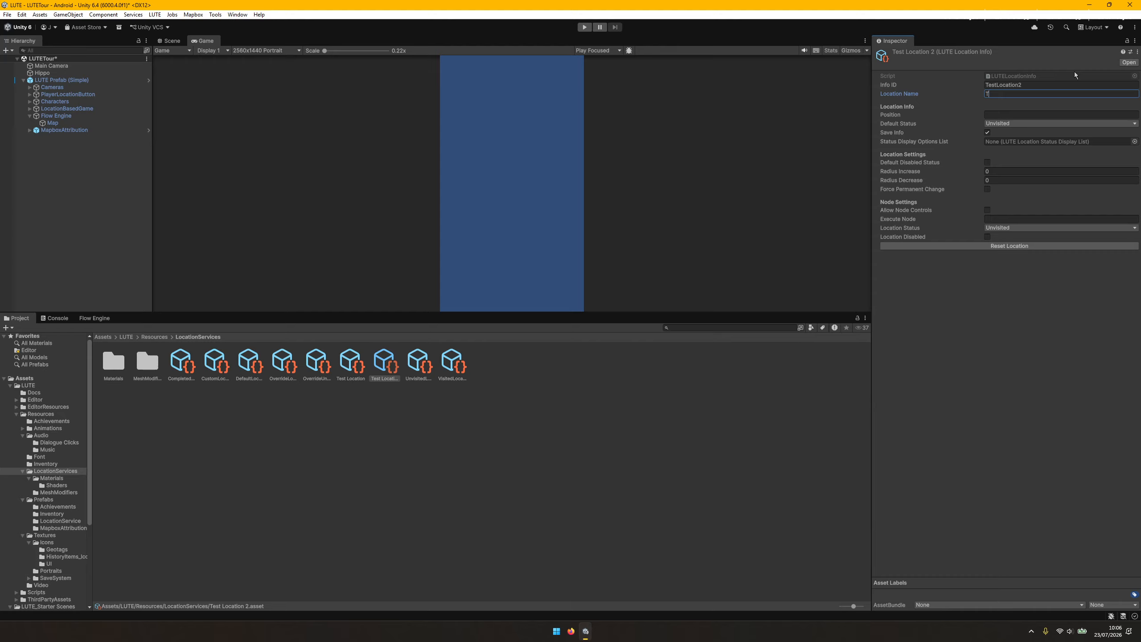
type("Test Location 2")
key("Tab")
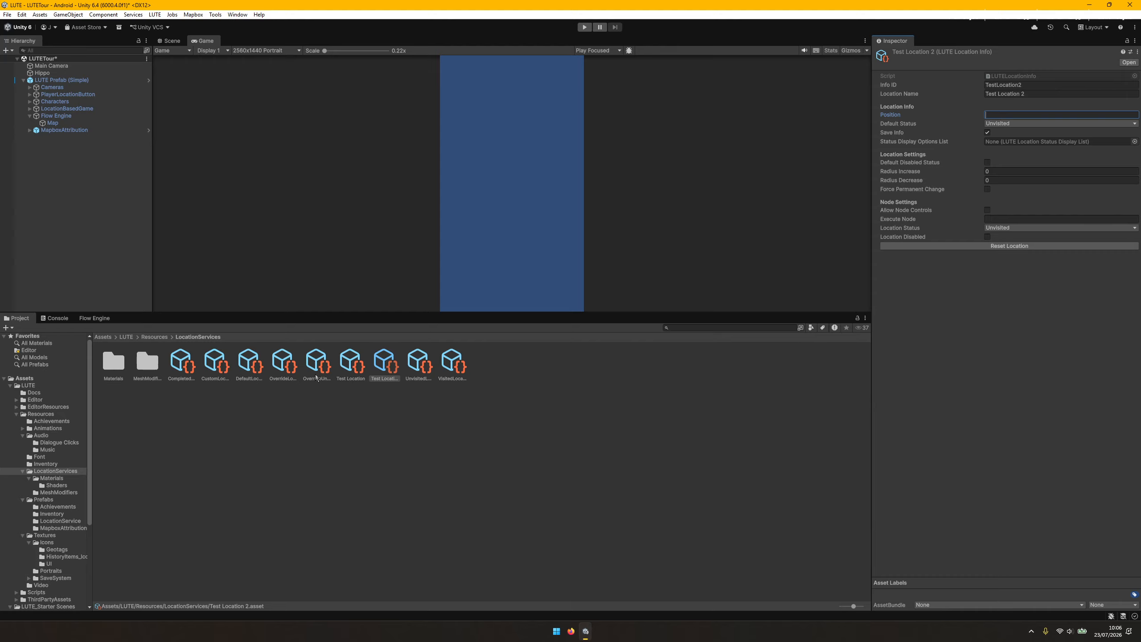
Copy the position coordinates from the Test Location asset into Test Location 2's Position
left_click(351, 364)
left_click(1024, 115)
key("ctrl+c")
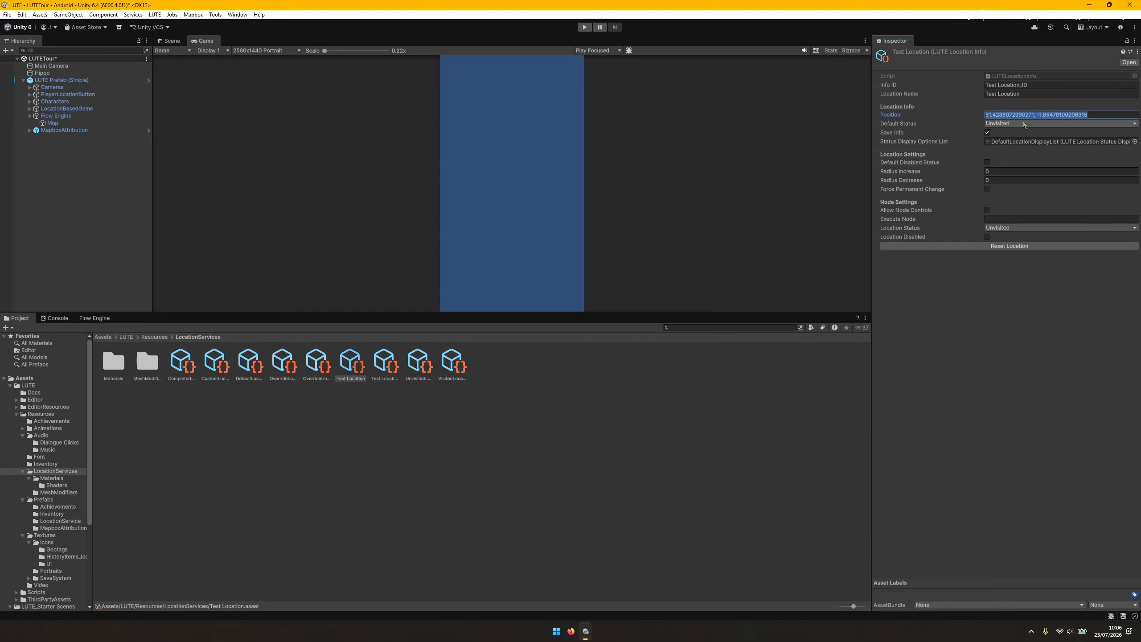
left_click(383, 363)
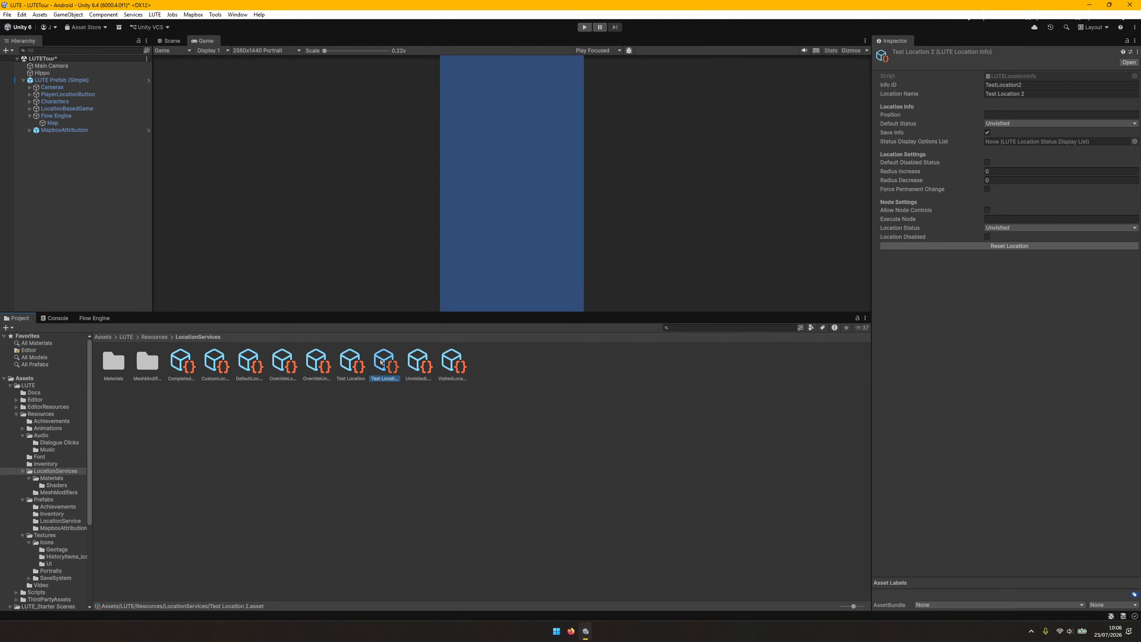
left_click(1048, 115)
key("ctrl+v")
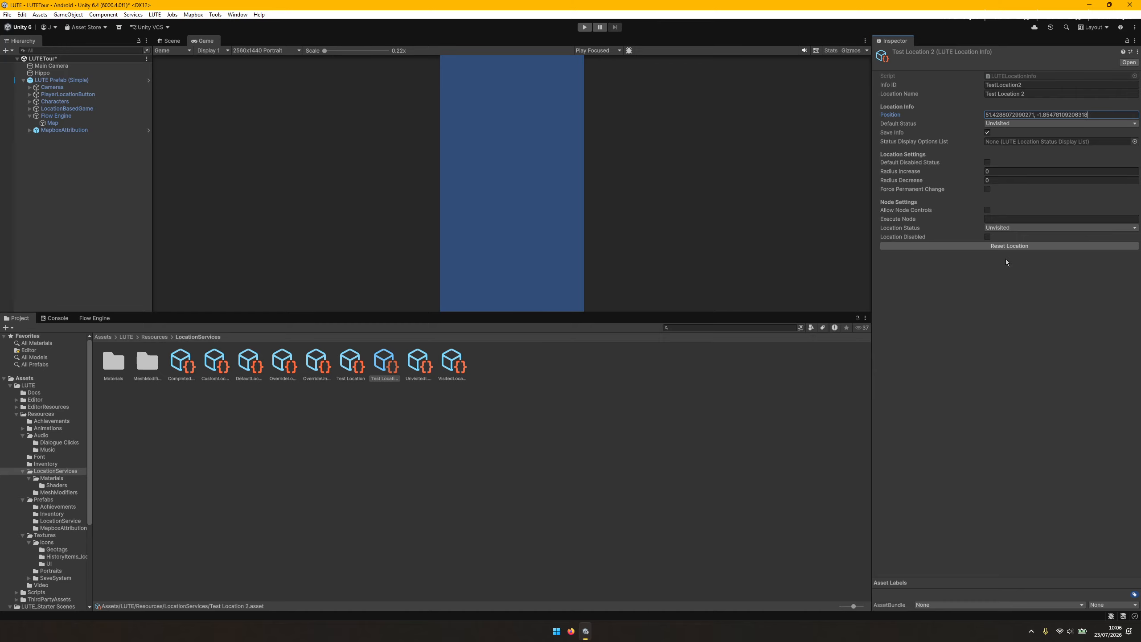
Add a Location variable named TestLocation2 to the Flow Engine object
left_click(56, 116)
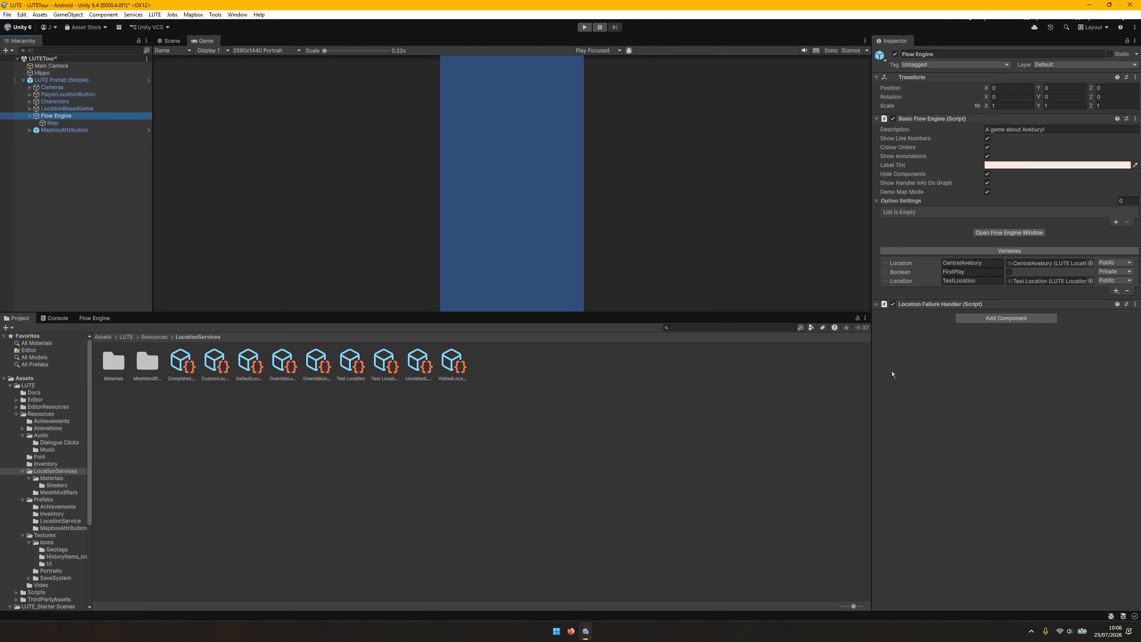
left_click(1117, 290)
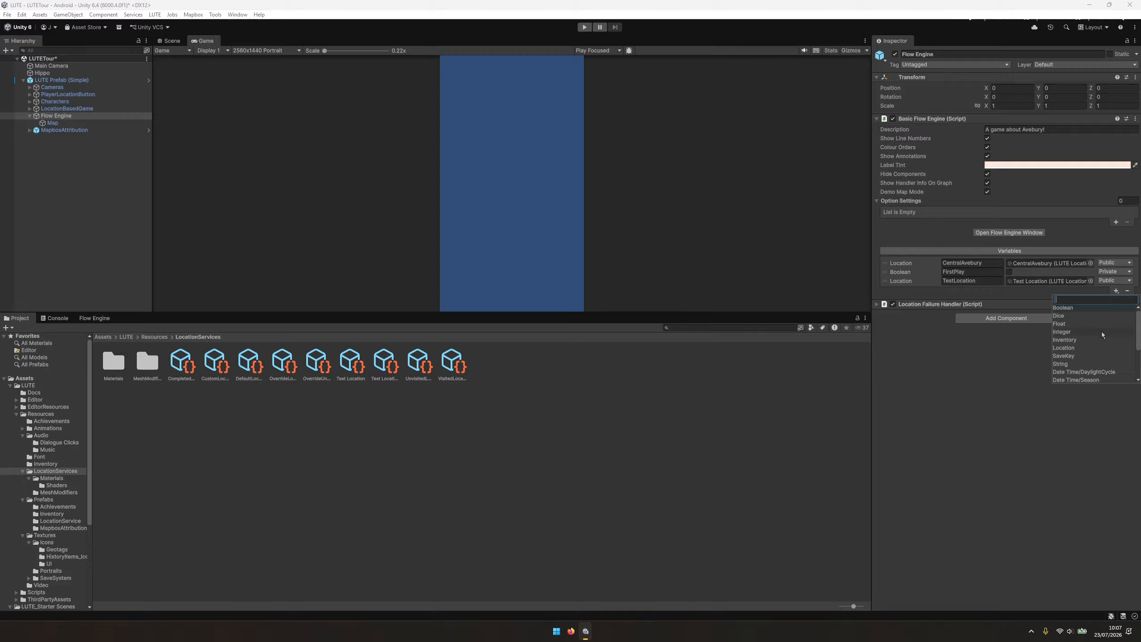
left_click(1063, 348)
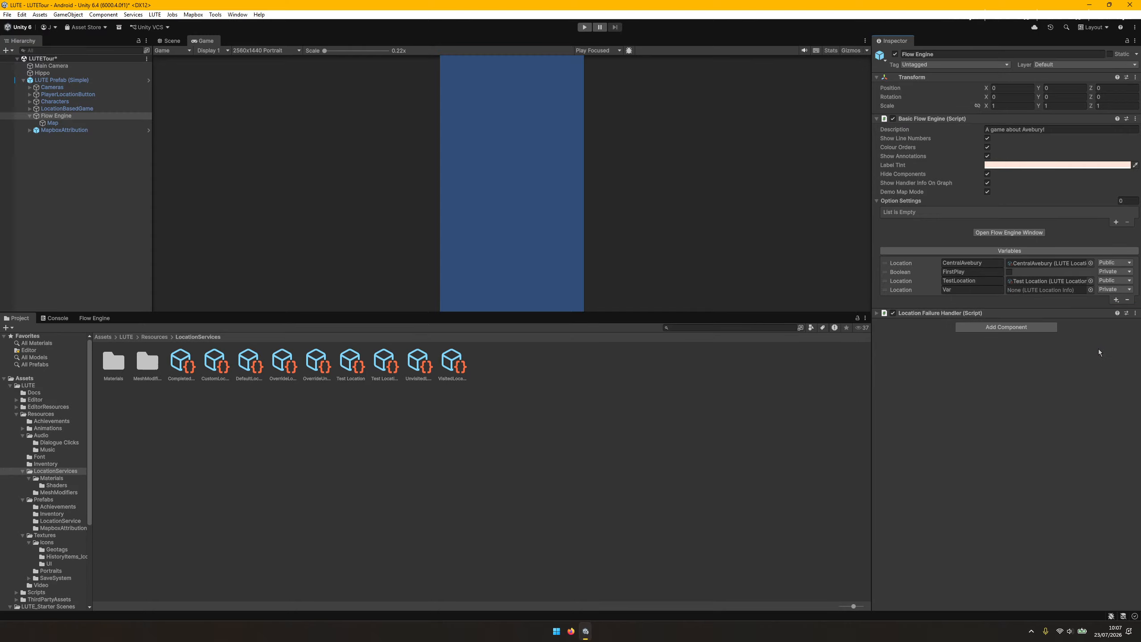
left_click(979, 290)
type("TestLocation2")
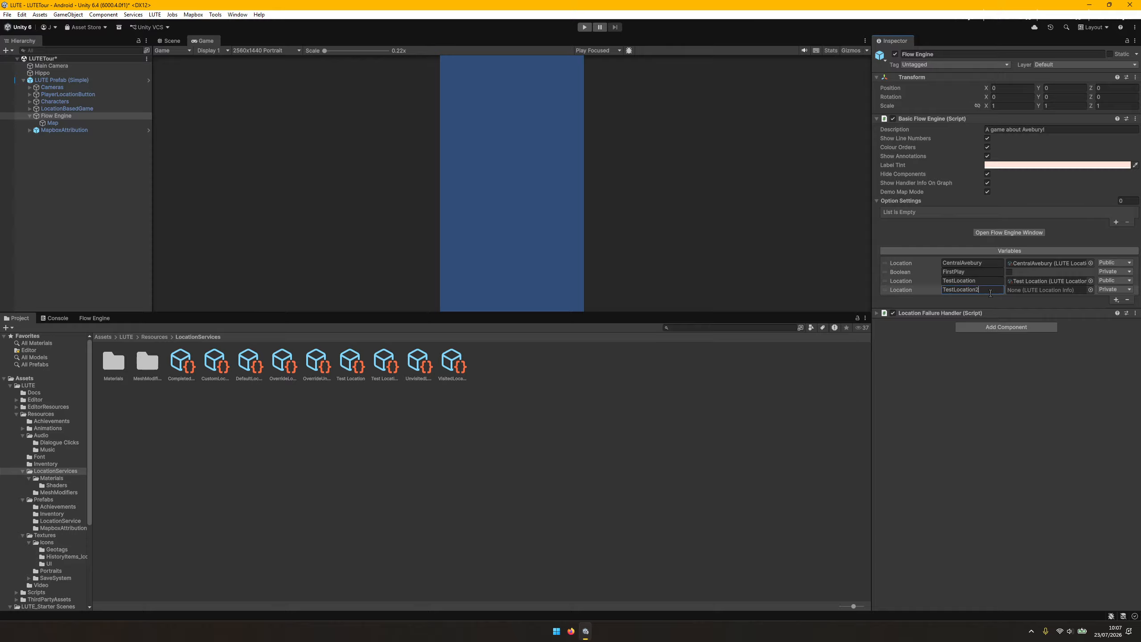
left_click_drag(990, 293, 929, 293)
left_click(999, 289)
Assign the Test Location 2 asset to the TestLocation2 variable and check the linked asset's details
left_click_drag(385, 367, 1041, 292)
left_click(1039, 291)
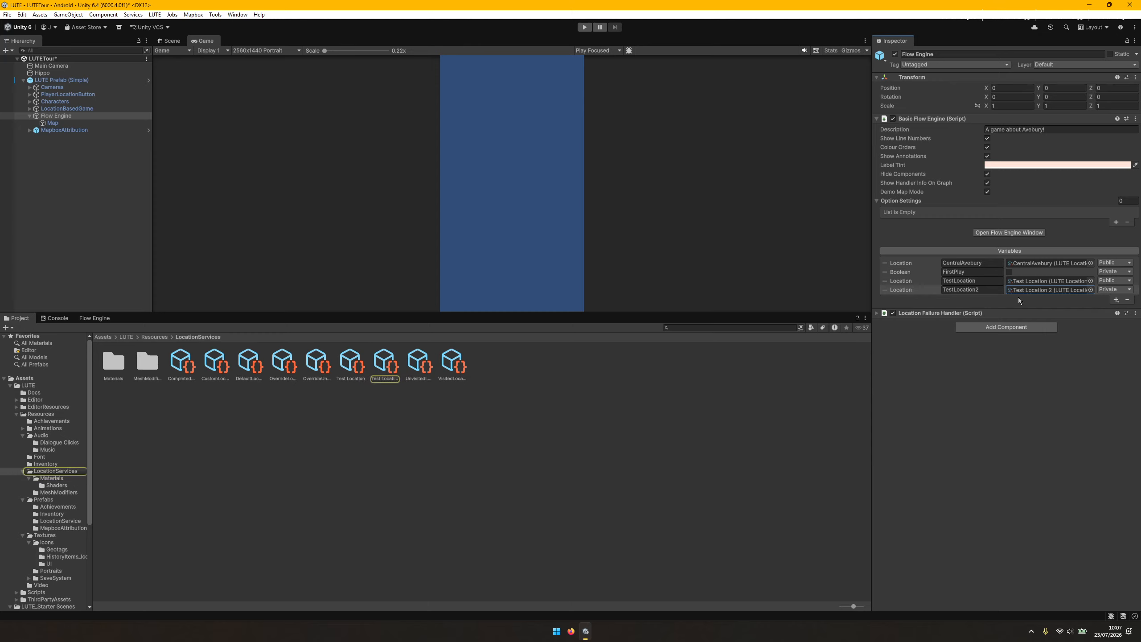
double_click(1036, 290)
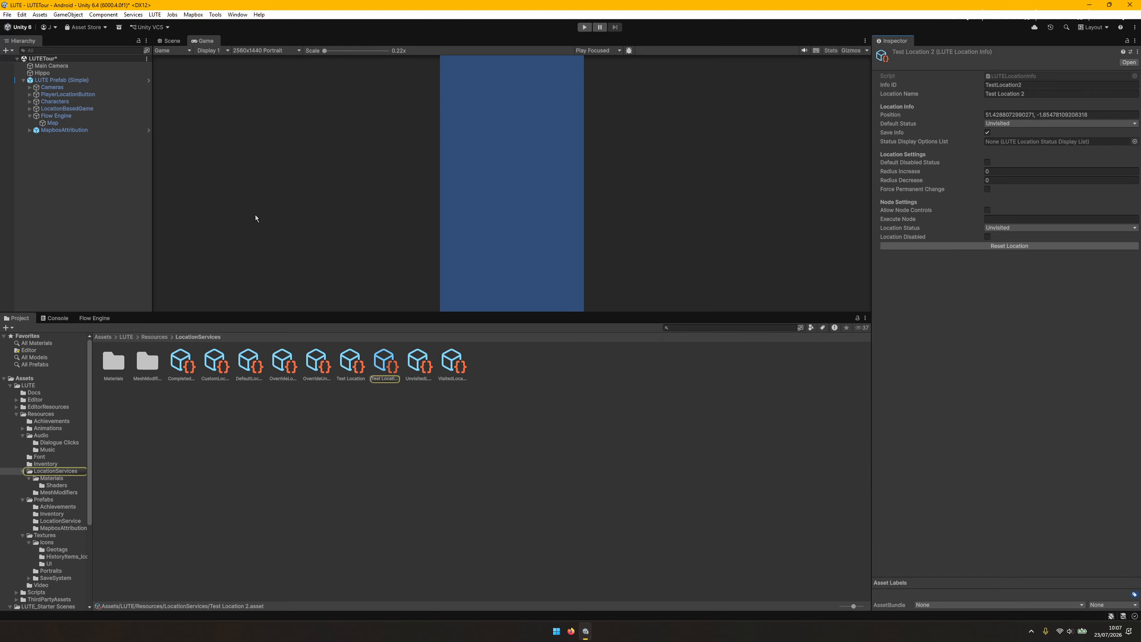
left_click(56, 116)
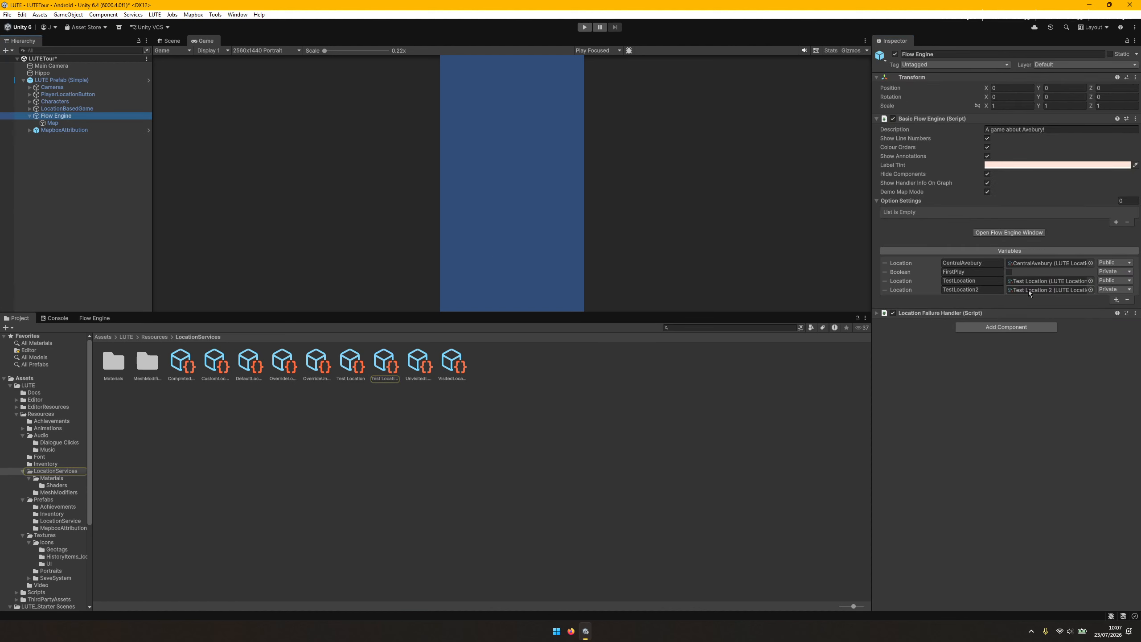